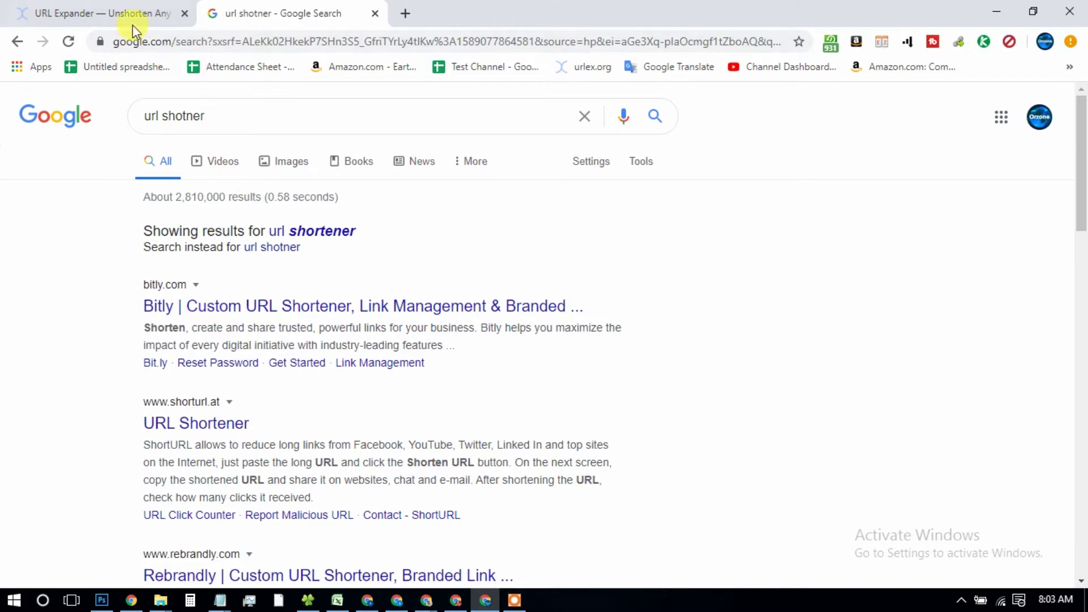
# - Paste the list of short amzn.to links into the URL Expander's input box and review them
pyautogui.click(121, 7)
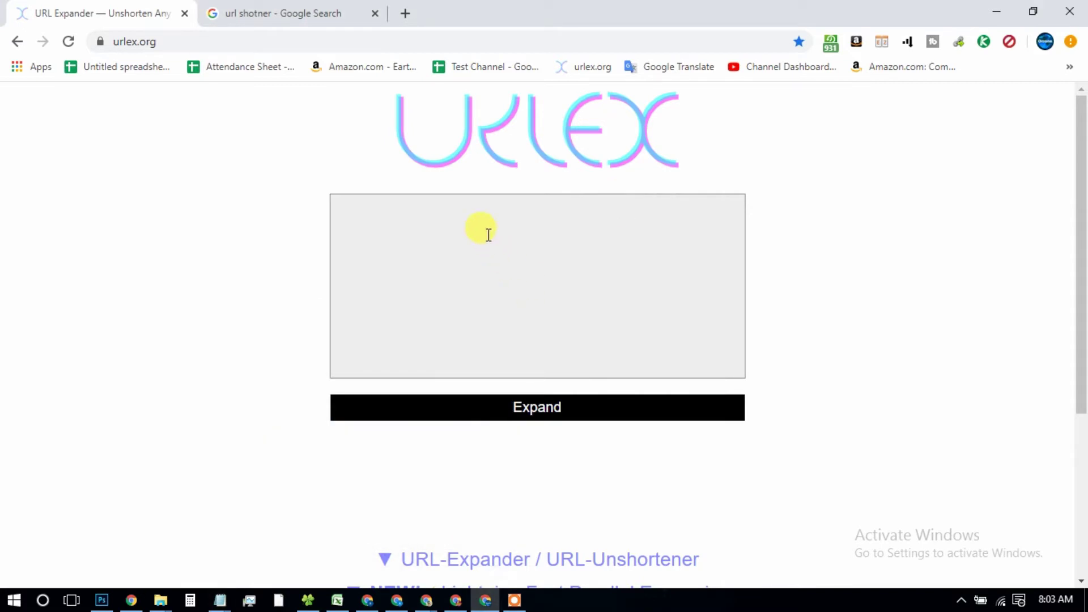
pyautogui.rightClick(488, 234)
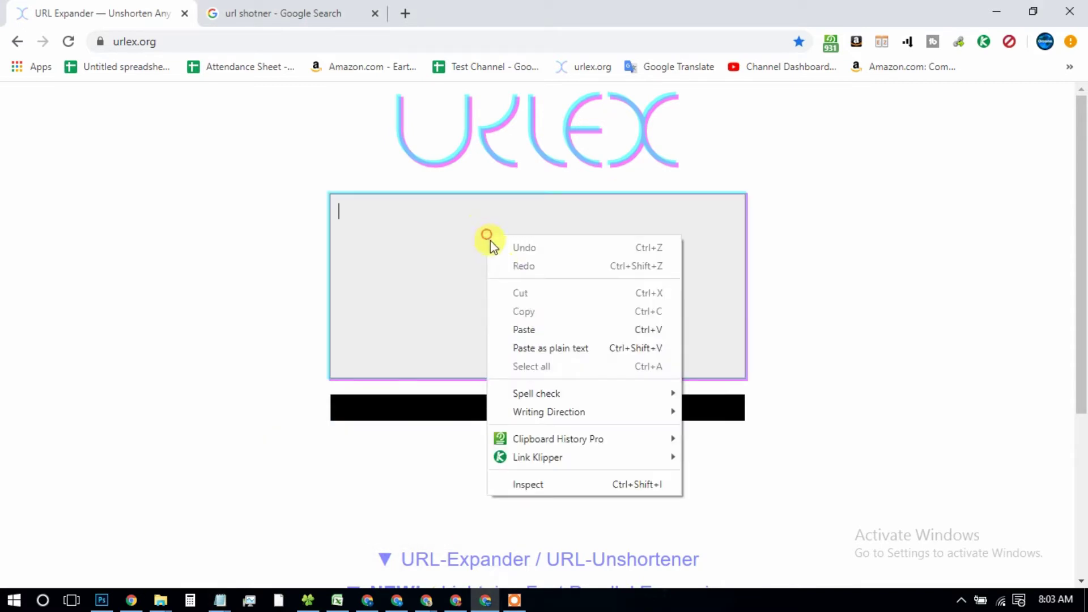
pyautogui.click(529, 331)
pyautogui.moveTo(739, 322); pyautogui.dragTo(738, 219)
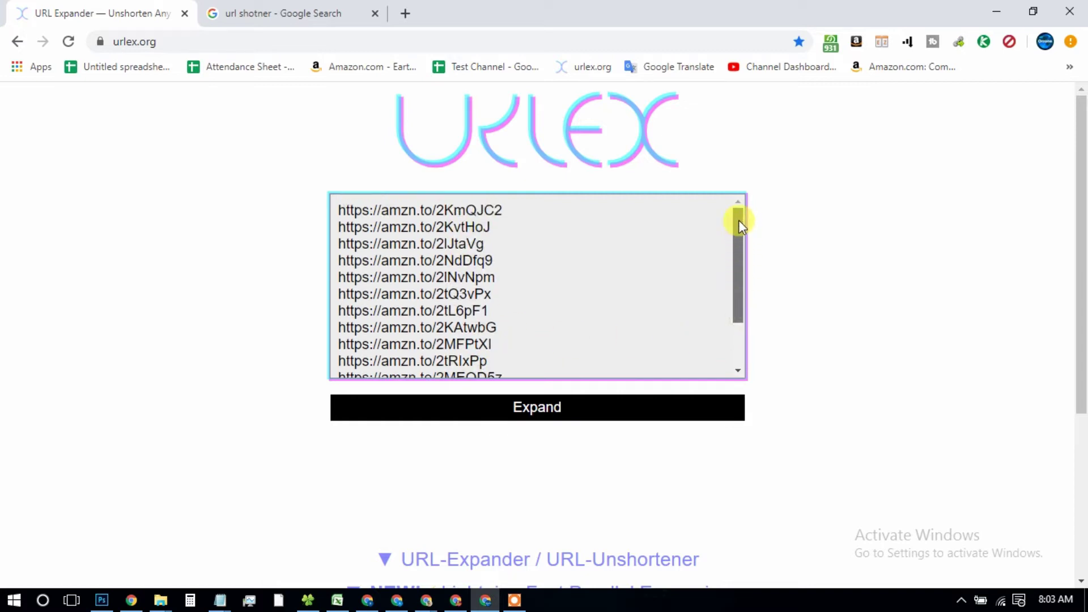
pyautogui.moveTo(735, 297); pyautogui.dragTo(722, 369)
pyautogui.moveTo(735, 328); pyautogui.dragTo(734, 286)
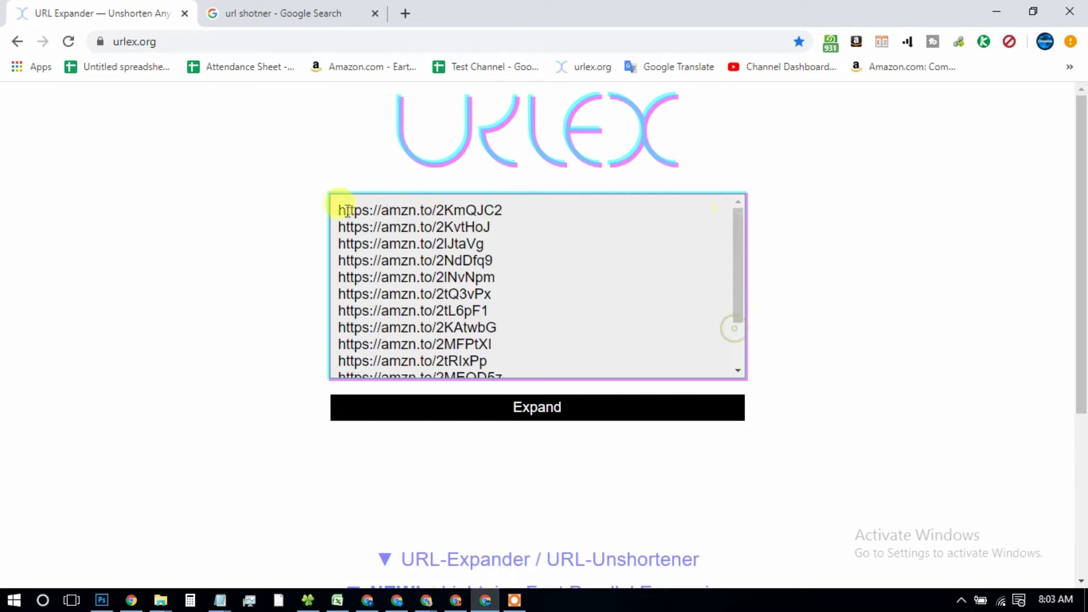
pyautogui.moveTo(736, 245); pyautogui.dragTo(736, 287)
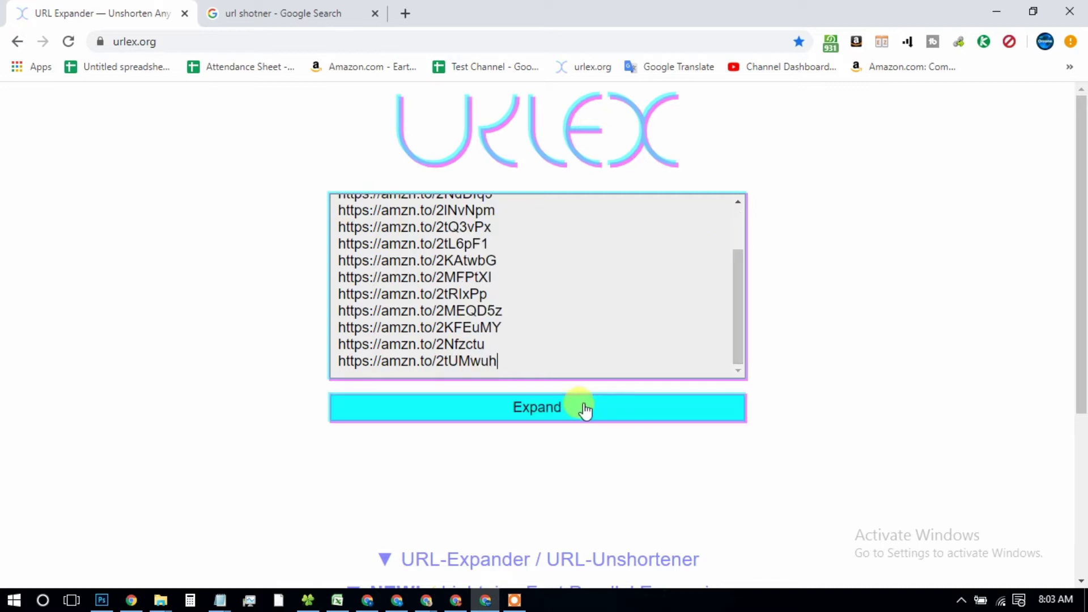
# - Expand all fourteen amzn.to links and scroll down to the 'Download results as .CSV list' link
pyautogui.click(543, 424)
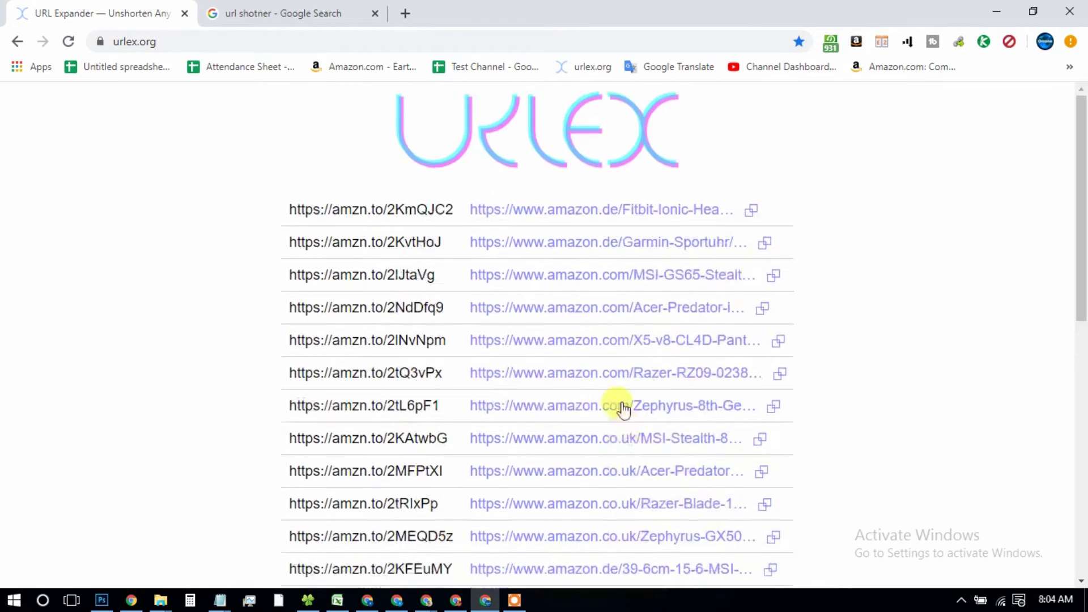
pyautogui.scroll(-5, 566, 306)
pyautogui.scroll(-1, 612, 334)
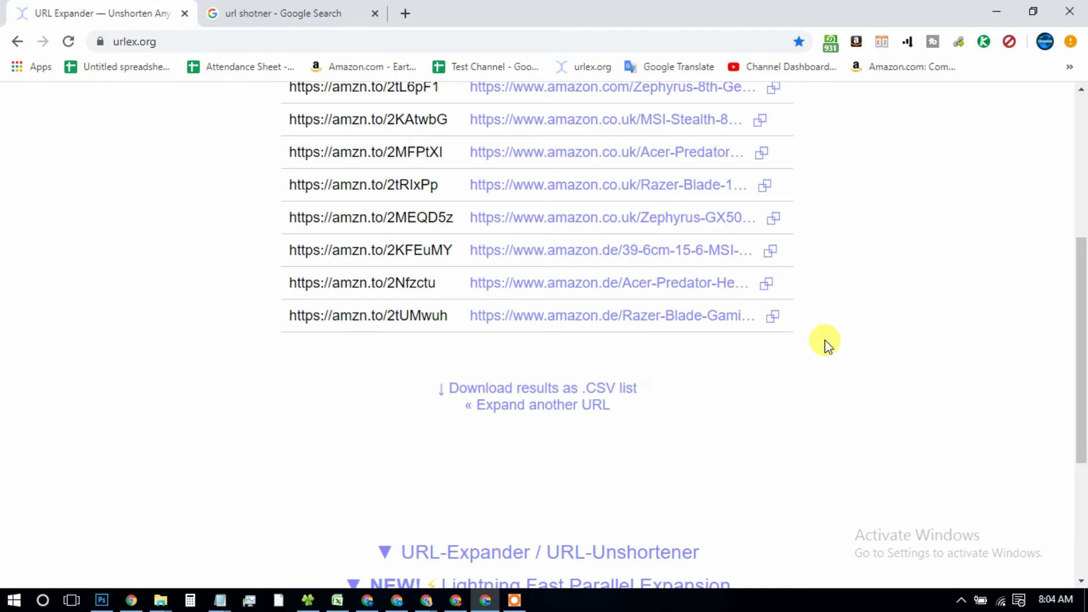
# - Start the CSV download, then show the Save As file list in Details view with a narrower folder pane
pyautogui.click(609, 395)
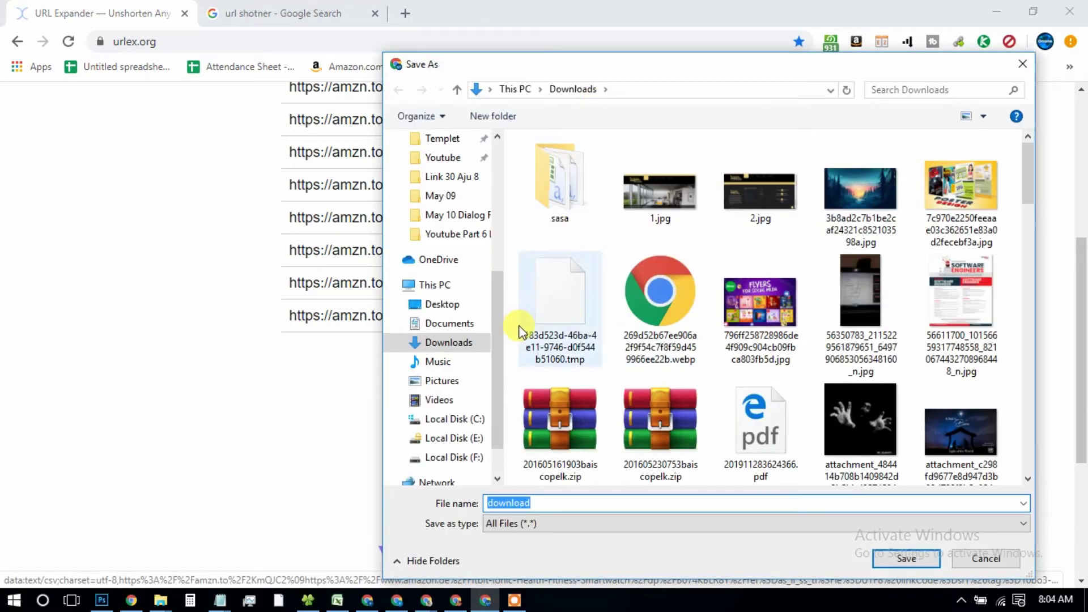
pyautogui.rightClick(532, 234)
pyautogui.moveTo(569, 245)
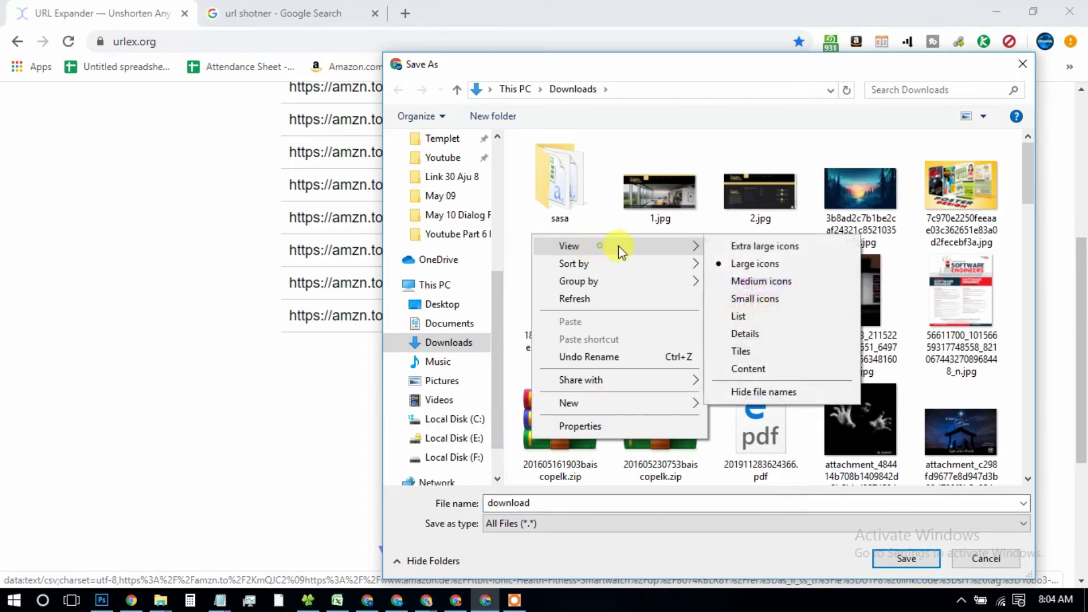
pyautogui.click(747, 333)
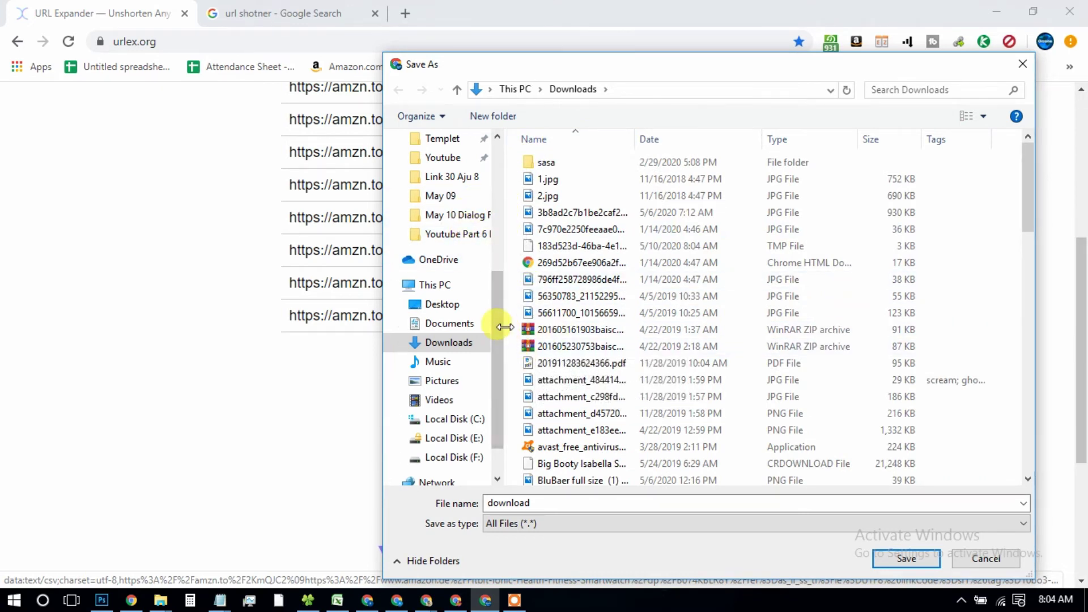
pyautogui.moveTo(499, 326); pyautogui.dragTo(319, 313)
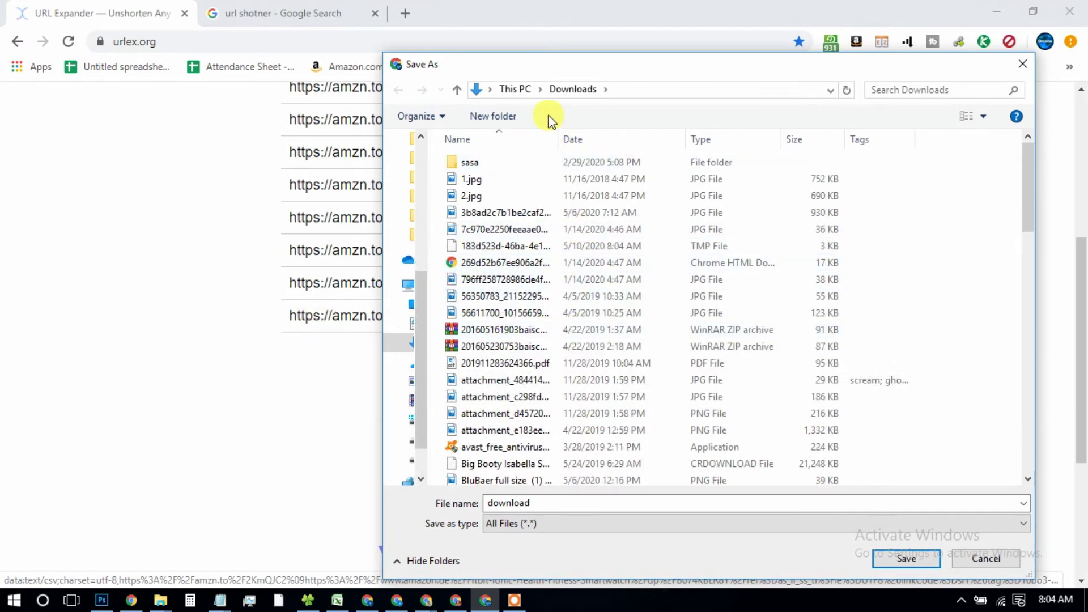
# - Create and open a new folder under Downloads and save the file there as download.csv
pyautogui.click(484, 116)
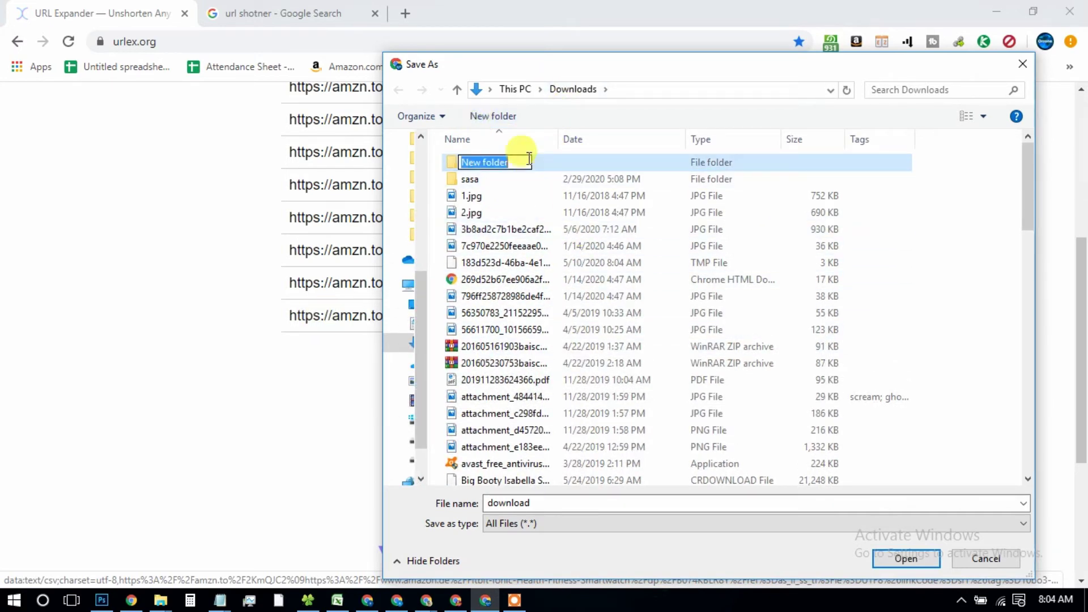
pyautogui.doubleClick(545, 165)
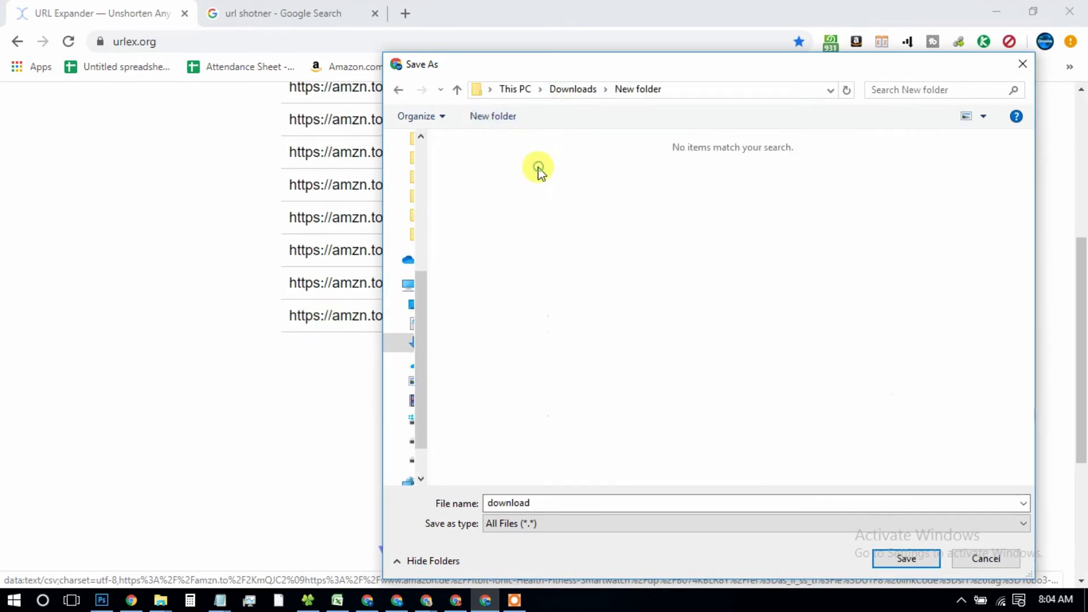
pyautogui.click(548, 503)
pyautogui.click(556, 504)
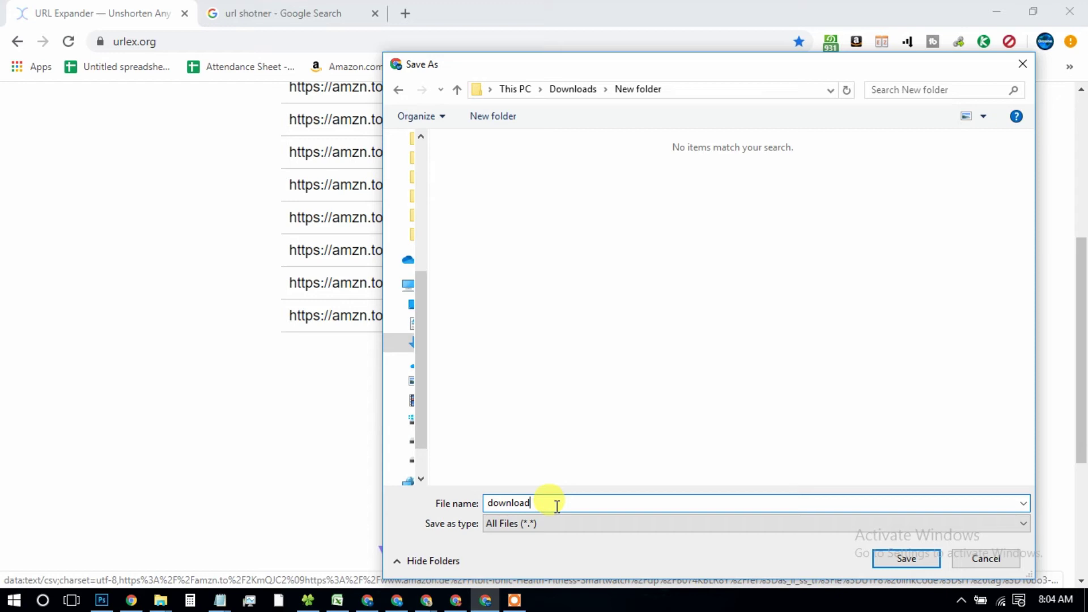
pyautogui.write('.csv')
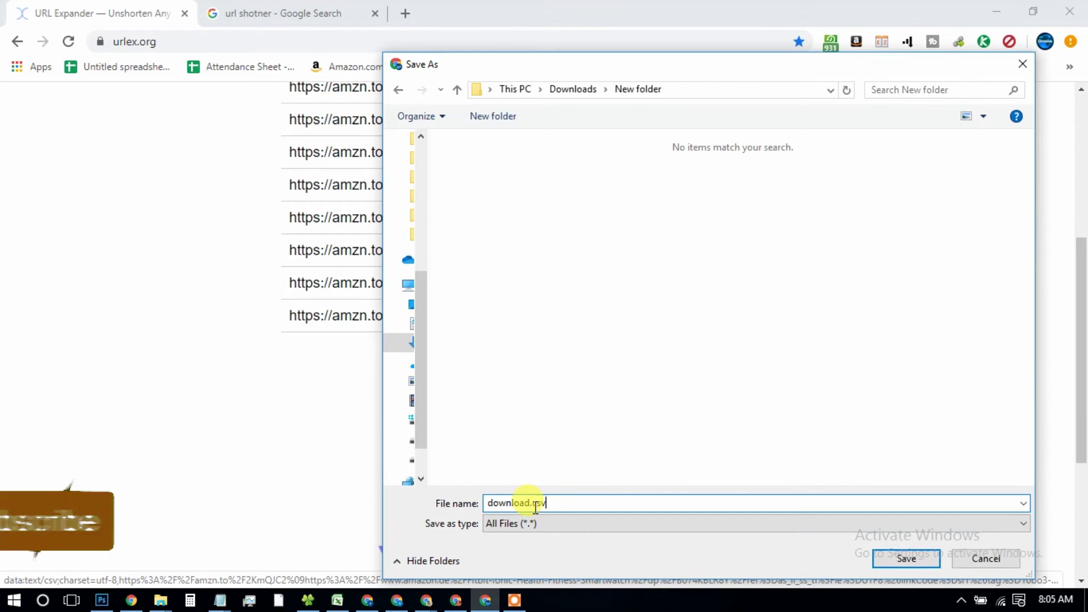
pyautogui.click(911, 562)
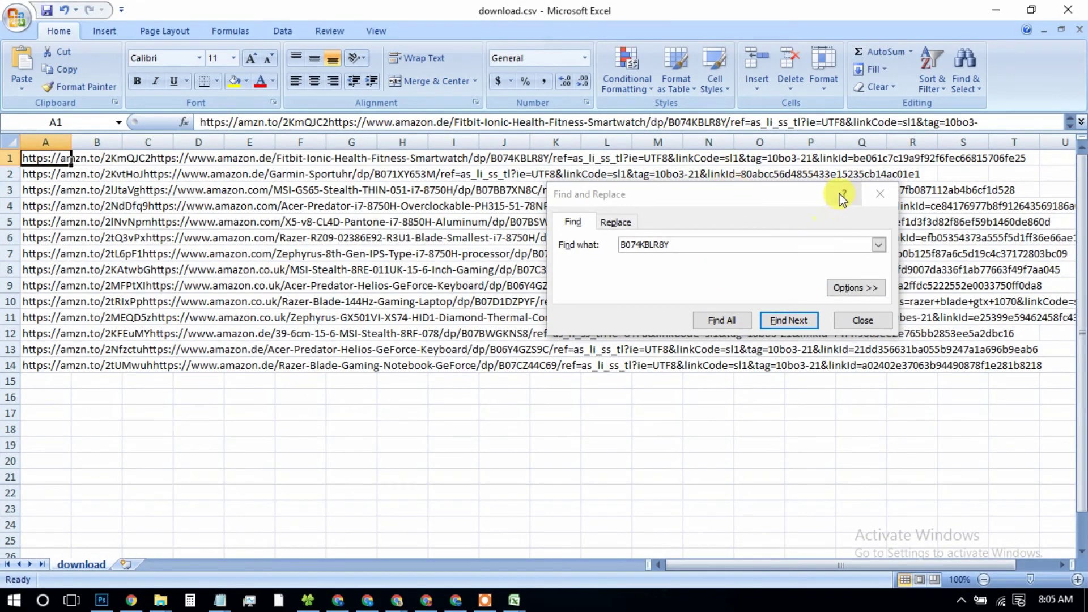
# - Move the Find and Replace dialog aside and select cells E1 through M2 to review the full URLs
pyautogui.moveTo(770, 196)
pyautogui.mouseDown()
pyautogui.moveTo(604, 592)
pyautogui.moveTo(593, 592)
pyautogui.mouseUp()
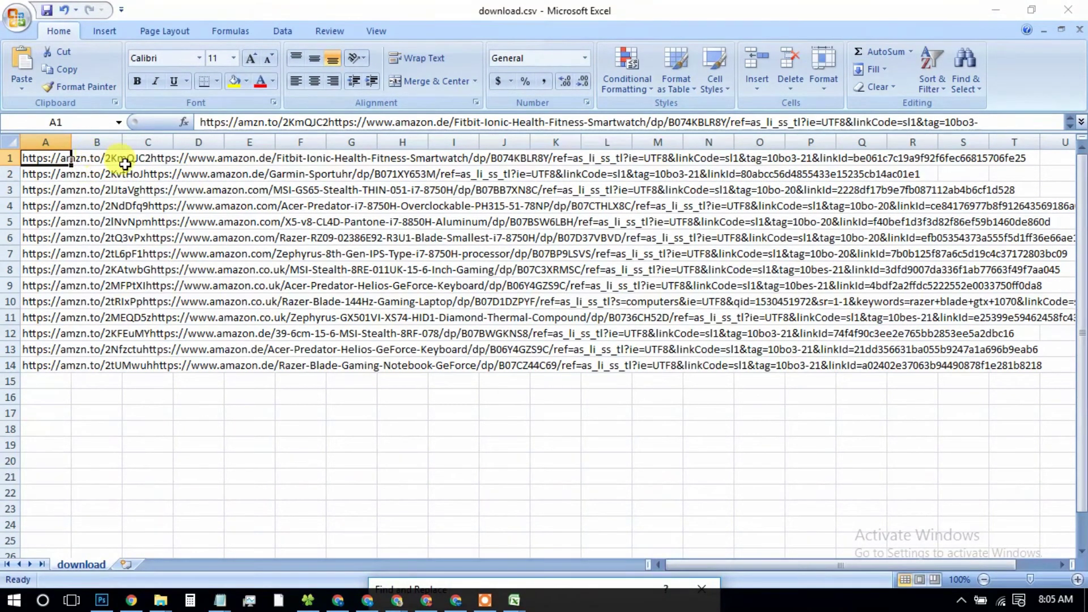
pyautogui.moveTo(237, 160); pyautogui.dragTo(660, 170)
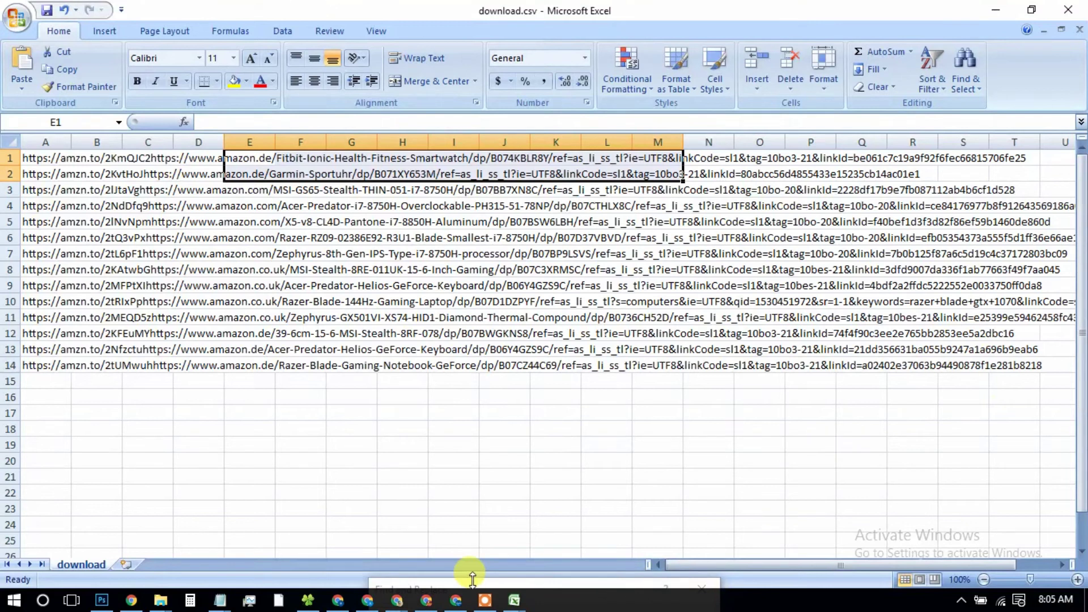
# - Return to the urlex.org results in Chrome and scroll to the first expanded link
pyautogui.click(456, 600)
pyautogui.scroll(1, 375, 295)
pyautogui.scroll(5, 375, 296)
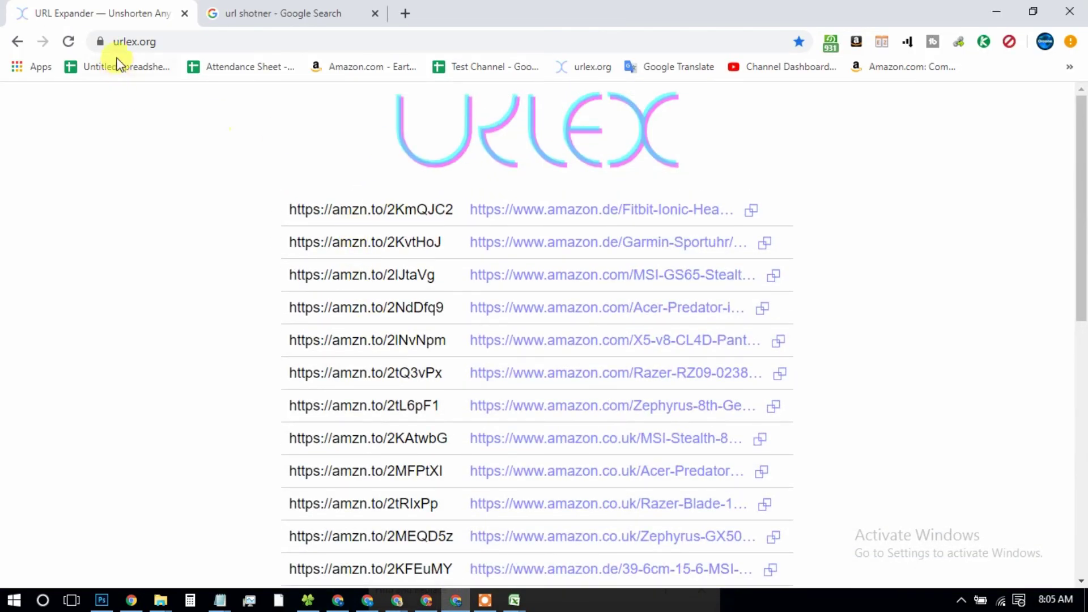